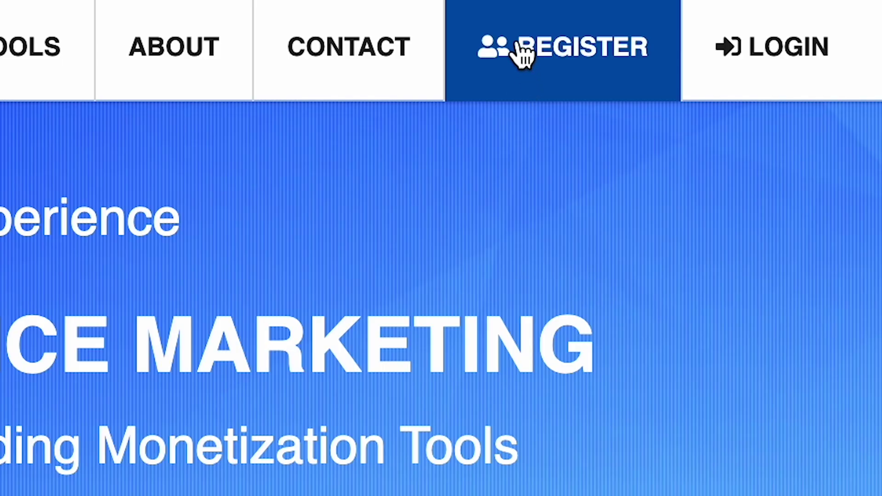
Step: Open CPAGrip's Sign Up Now registration form and scroll through its fields
{"action": "left_click", "coordinate": [519, 45]}
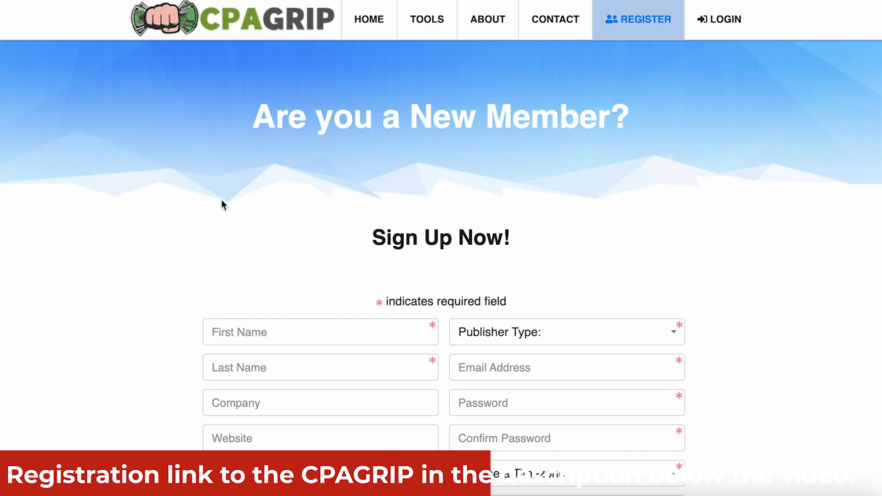
{"action": "scroll", "coordinate": [222, 200], "scroll_direction": "down", "scroll_amount": 3}
{"action": "scroll", "coordinate": [222, 204], "scroll_direction": "down", "scroll_amount": 5}
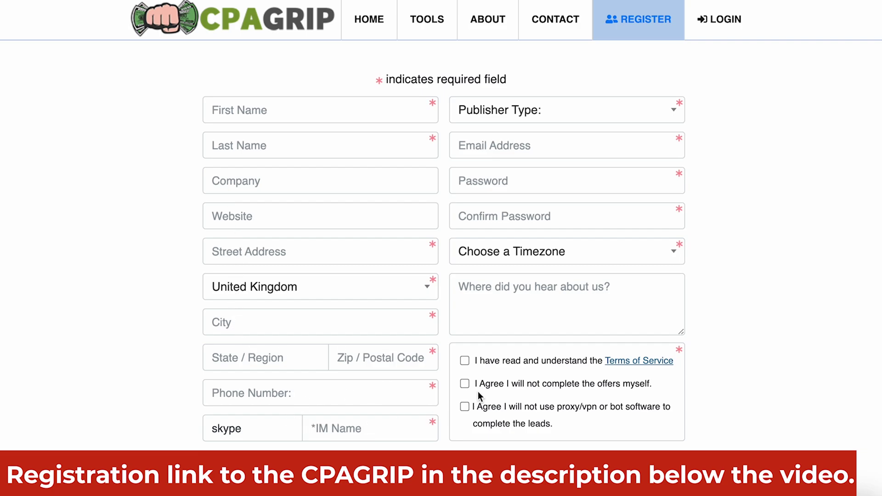
{"action": "scroll", "coordinate": [536, 144], "scroll_direction": "up", "scroll_amount": 1}
Step: Set Publisher Type to Other, leaving the timezone unchanged
{"action": "left_click", "coordinate": [535, 139]}
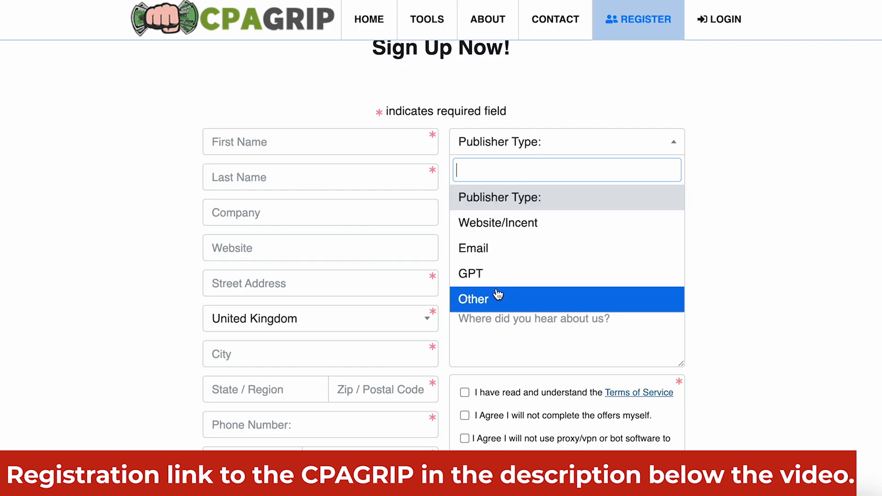
{"action": "left_click", "coordinate": [498, 295]}
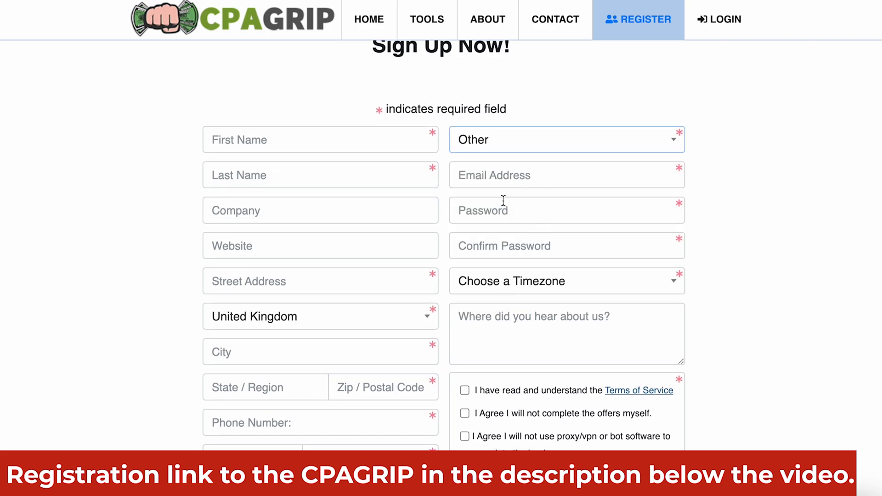
{"action": "left_click", "coordinate": [508, 289]}
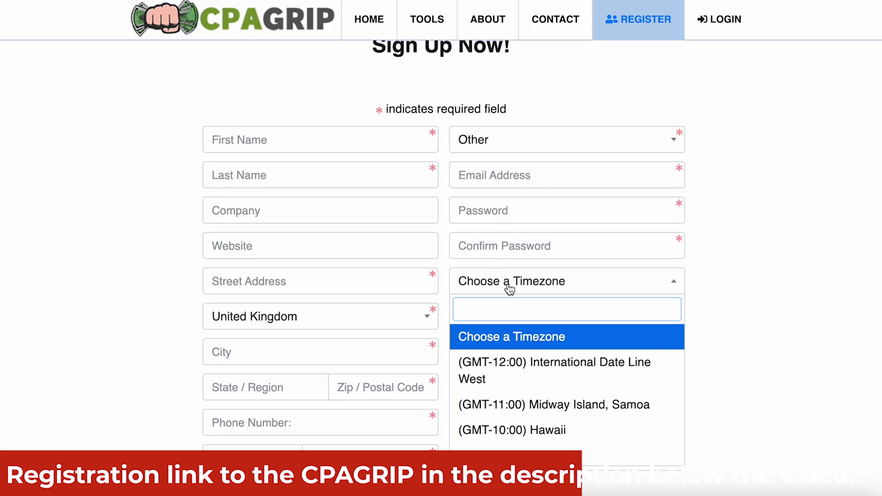
{"action": "left_click", "coordinate": [716, 291]}
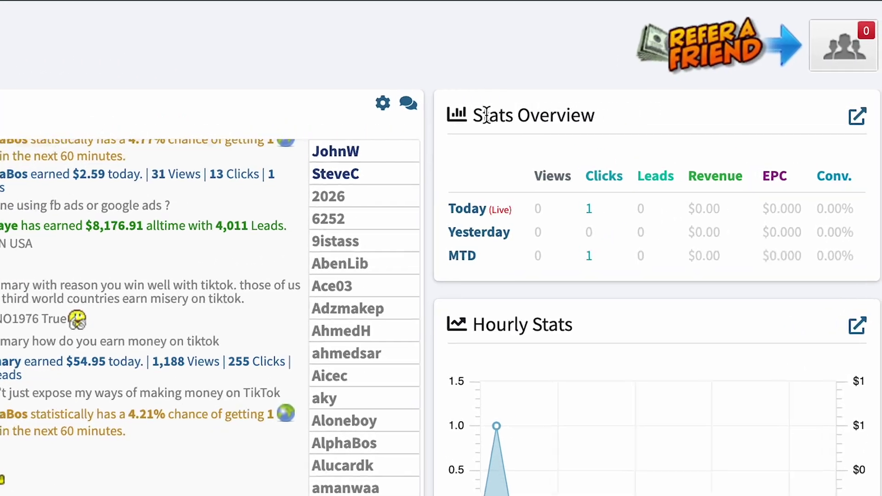
{"action": "left_click_drag", "start_coordinate": [477, 115], "coordinate": [608, 120]}
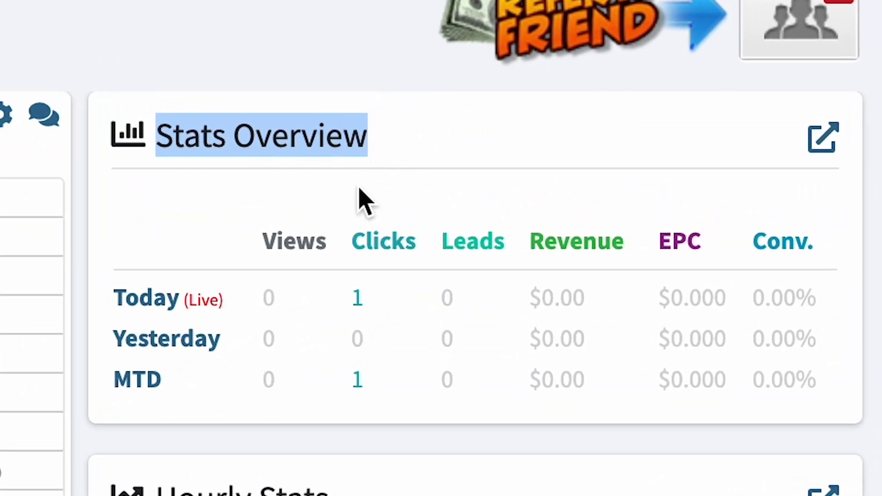
{"action": "left_click_drag", "start_coordinate": [260, 235], "coordinate": [521, 239]}
{"action": "left_click_drag", "start_coordinate": [597, 301], "coordinate": [532, 311]}
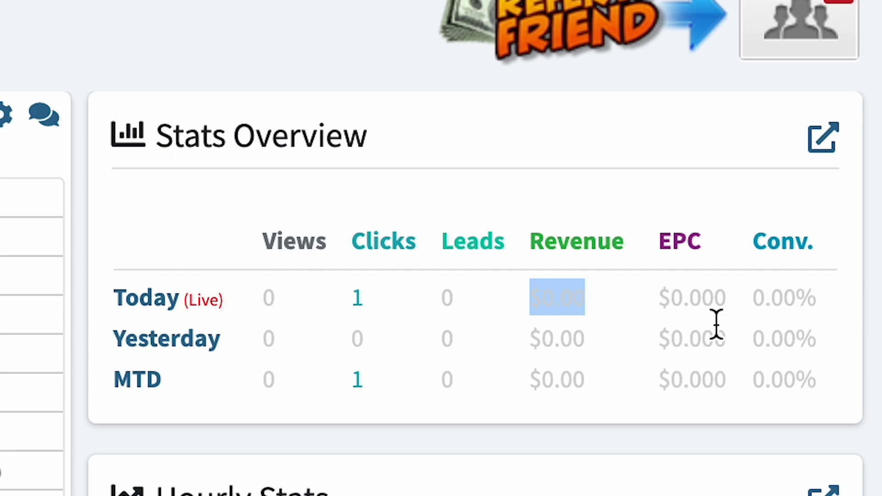
{"action": "left_click_drag", "start_coordinate": [741, 311], "coordinate": [663, 303]}
{"action": "left_click_drag", "start_coordinate": [655, 256], "coordinate": [815, 242]}
{"action": "left_click_drag", "start_coordinate": [765, 300], "coordinate": [822, 298]}
{"action": "left_click", "coordinate": [808, 300]}
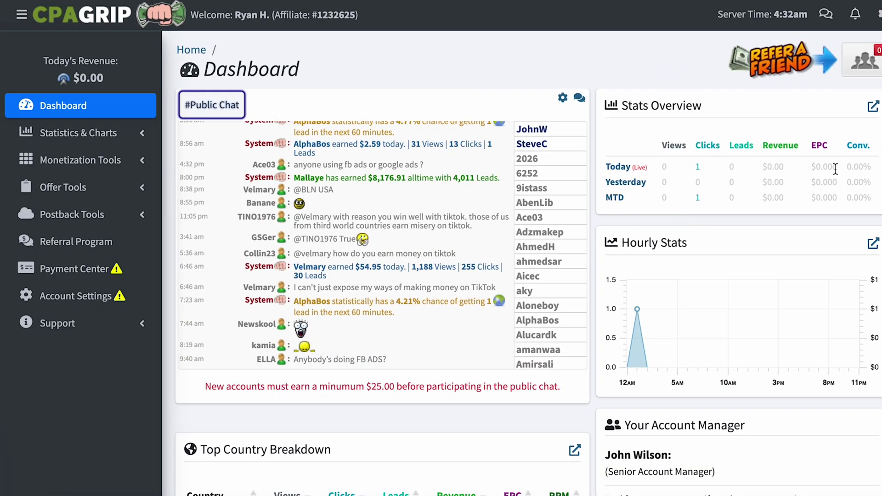
{"action": "scroll", "coordinate": [333, 165], "scroll_direction": "up", "scroll_amount": 10}
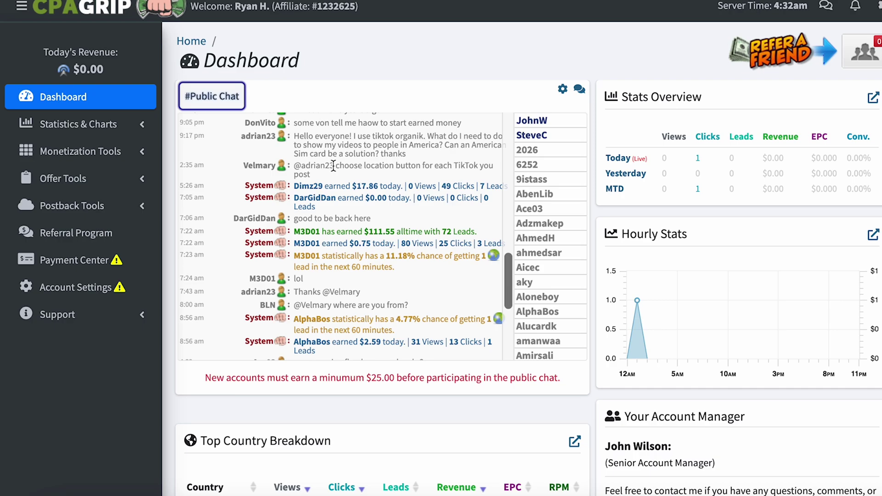
{"action": "left_click_drag", "start_coordinate": [294, 215], "coordinate": [429, 227]}
{"action": "scroll", "coordinate": [408, 213], "scroll_direction": "up", "scroll_amount": 5}
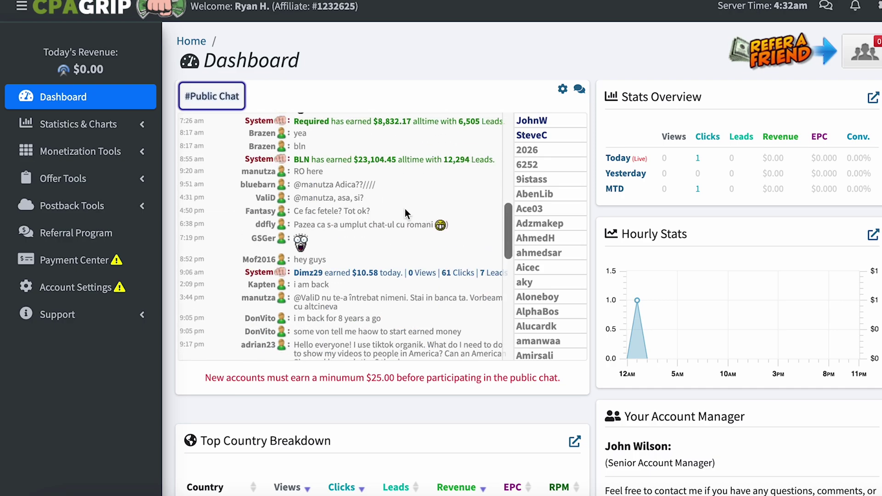
{"action": "left_click_drag", "start_coordinate": [294, 212], "coordinate": [498, 211]}
{"action": "scroll", "coordinate": [374, 217], "scroll_direction": "up", "scroll_amount": 3}
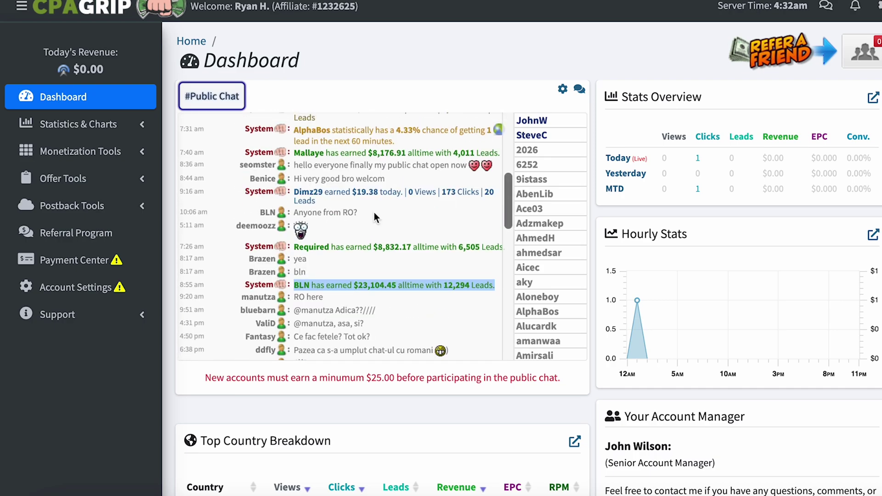
{"action": "left_click_drag", "start_coordinate": [290, 250], "coordinate": [480, 247]}
{"action": "scroll", "coordinate": [419, 241], "scroll_direction": "up", "scroll_amount": 6}
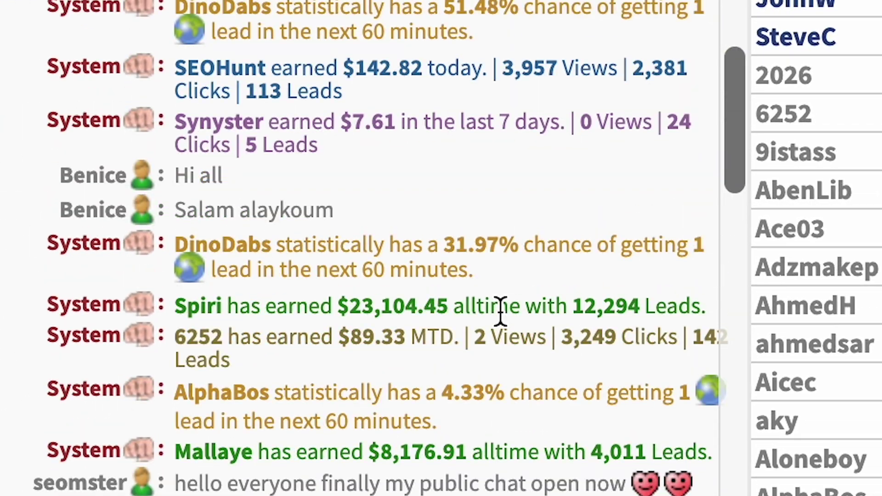
{"action": "left_click_drag", "start_coordinate": [453, 305], "coordinate": [326, 305]}
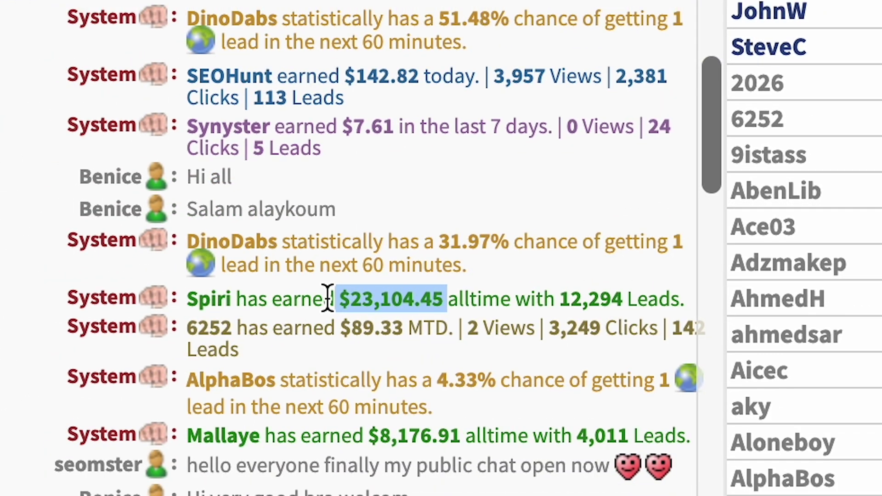
{"action": "scroll", "coordinate": [749, 301], "scroll_direction": "down", "scroll_amount": 5}
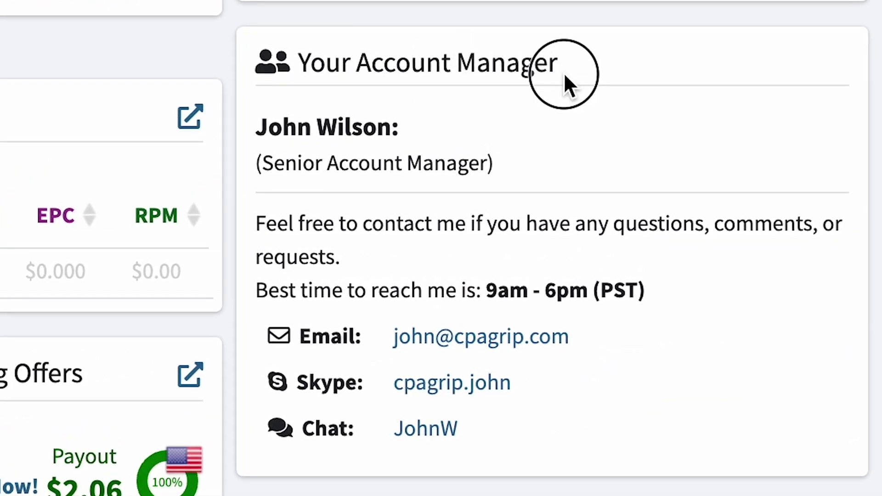
{"action": "left_click_drag", "start_coordinate": [563, 73], "coordinate": [296, 67]}
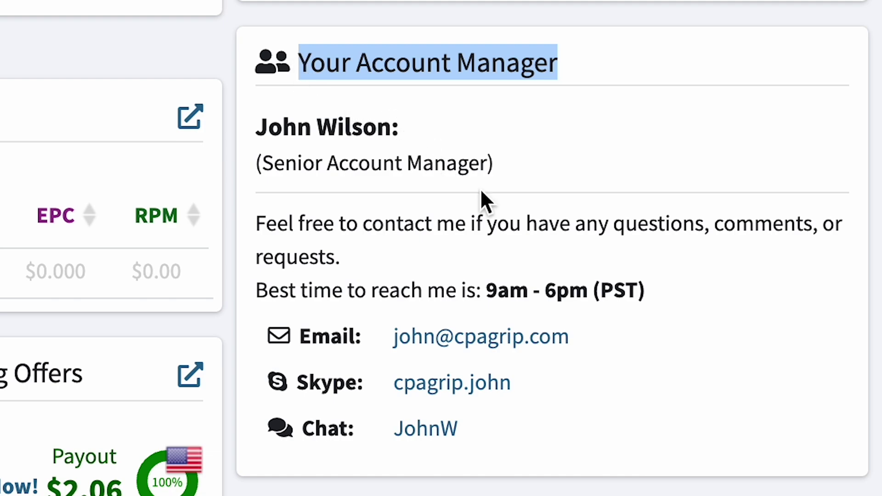
{"action": "left_click_drag", "start_coordinate": [555, 376], "coordinate": [390, 376]}
{"action": "left_click_drag", "start_coordinate": [458, 430], "coordinate": [389, 430]}
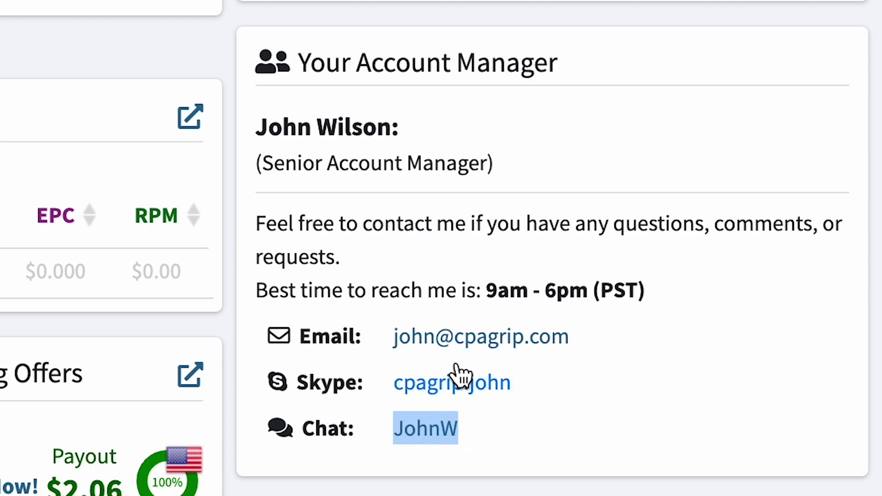
{"action": "left_click_drag", "start_coordinate": [400, 257], "coordinate": [259, 224]}
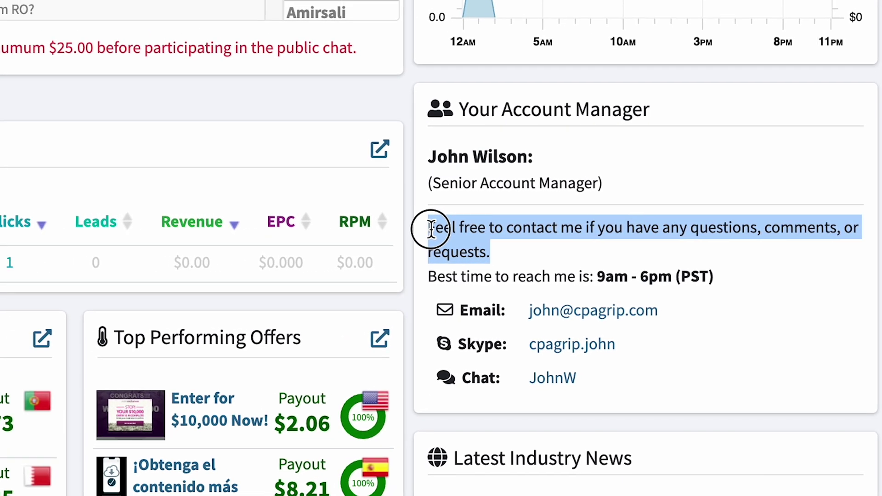
{"action": "left_click_drag", "start_coordinate": [431, 228], "coordinate": [430, 228]}
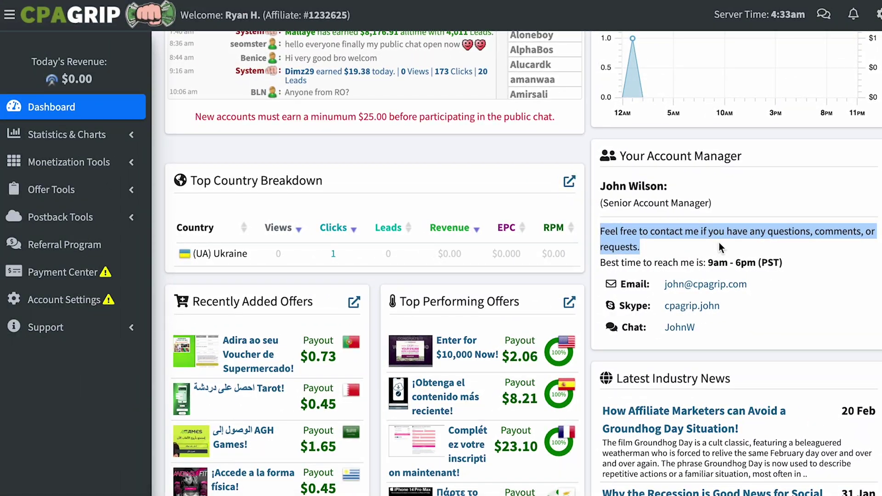
Step: Look over the Top Performing Offers and Latest Industry News panels, then expand Offer Tools in the sidebar
{"action": "scroll", "coordinate": [719, 242], "scroll_direction": "down", "scroll_amount": 5}
{"action": "left_click_drag", "start_coordinate": [766, 183], "coordinate": [623, 171]}
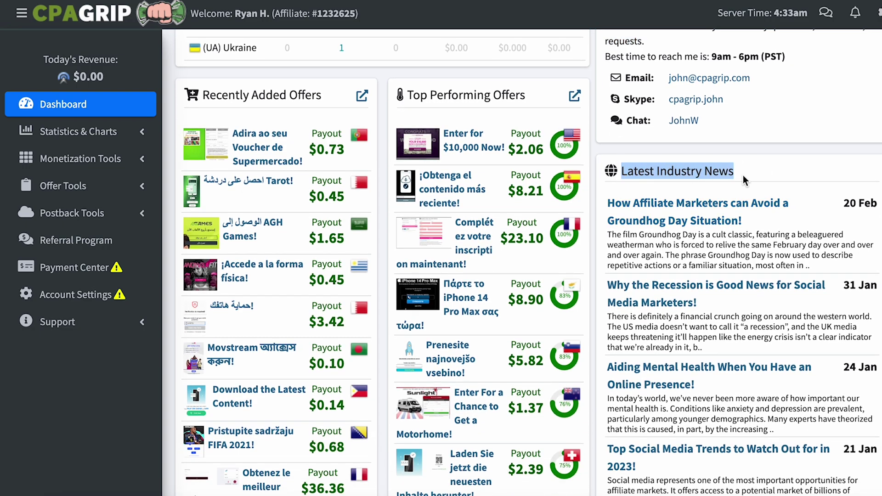
{"action": "left_click_drag", "start_coordinate": [526, 95], "coordinate": [408, 94]}
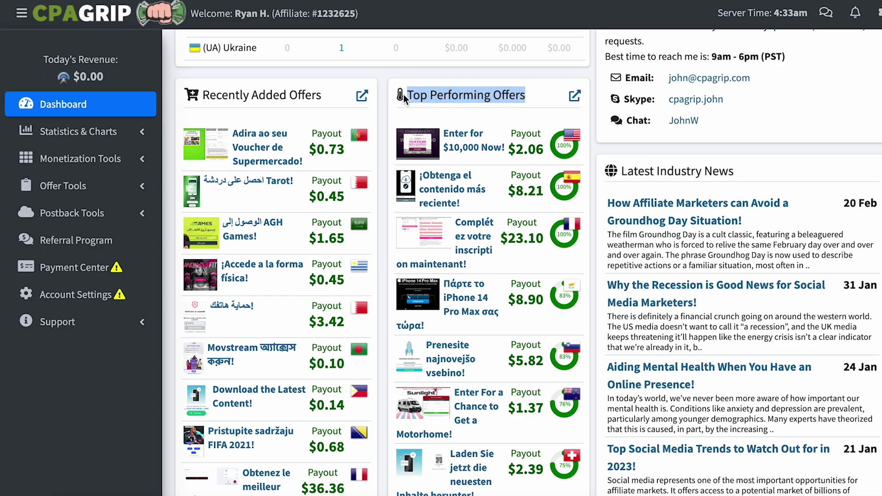
{"action": "scroll", "coordinate": [477, 165], "scroll_direction": "down", "scroll_amount": 3}
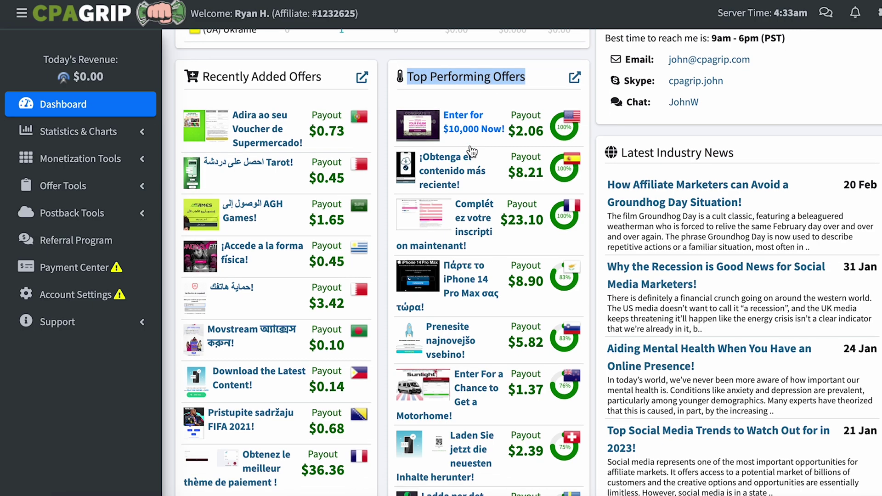
{"action": "scroll", "coordinate": [479, 166], "scroll_direction": "up", "scroll_amount": 2}
{"action": "scroll", "coordinate": [480, 163], "scroll_direction": "up", "scroll_amount": 1}
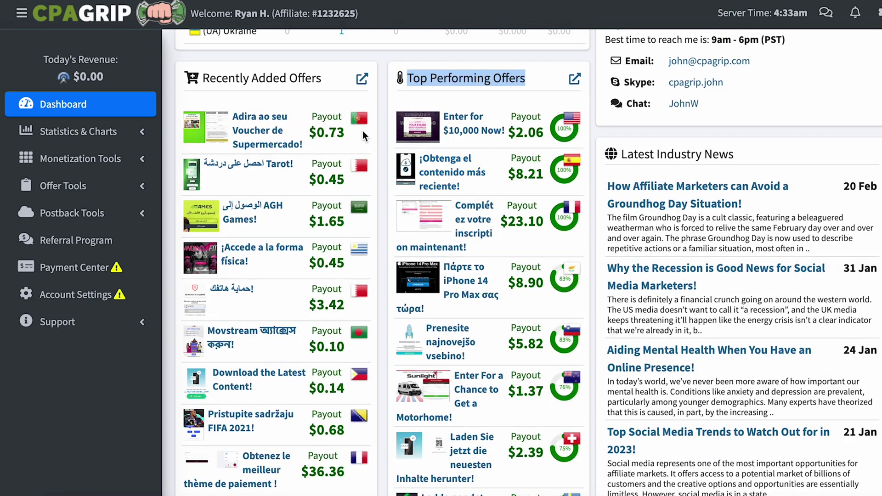
{"action": "left_click_drag", "start_coordinate": [324, 105], "coordinate": [206, 105]}
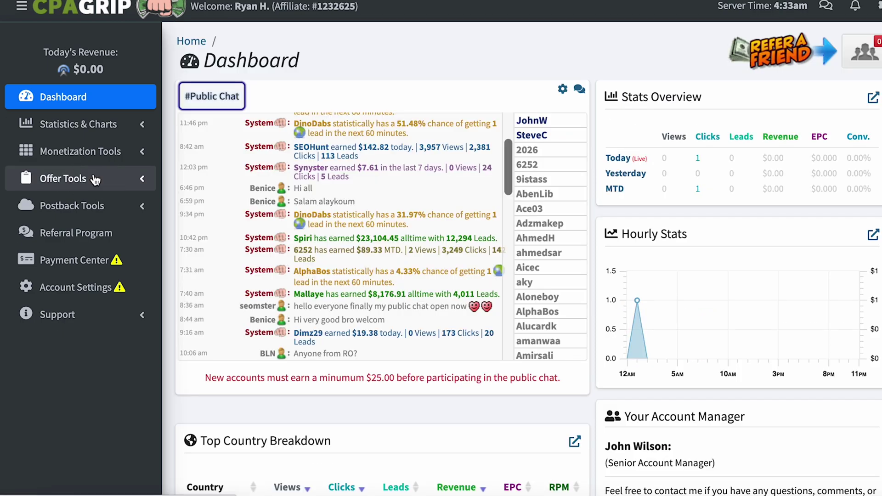
{"action": "left_click", "coordinate": [64, 177]}
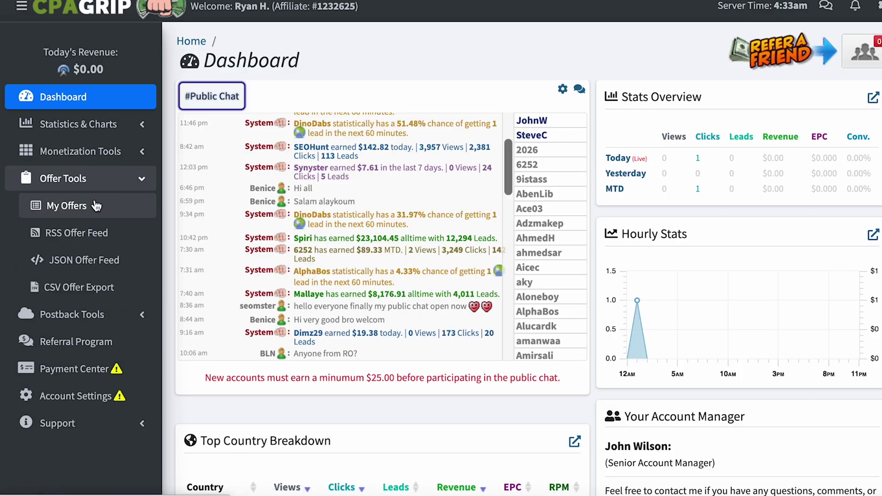
Step: Go to My Offers and filter the country to GB | United Kingdom
{"action": "left_click", "coordinate": [66, 205]}
{"action": "left_click", "coordinate": [321, 133]}
{"action": "left_click", "coordinate": [262, 258]}
{"action": "left_click", "coordinate": [271, 130]}
{"action": "key", "text": "Down"}
{"action": "key", "text": "Return"}
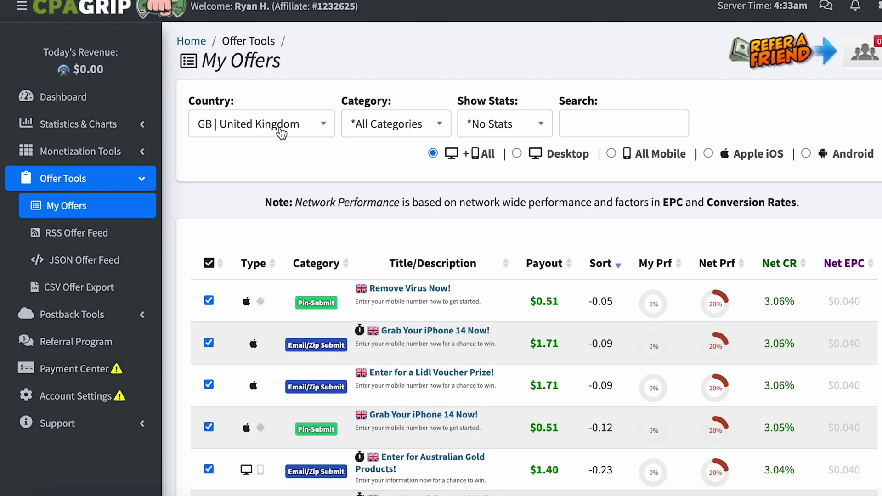
Step: Filter to the Email/Zip Submit category and open the 'Grab Your iPhone 14 Now!' offer
{"action": "left_click", "coordinate": [373, 126]}
{"action": "left_click", "coordinate": [380, 232]}
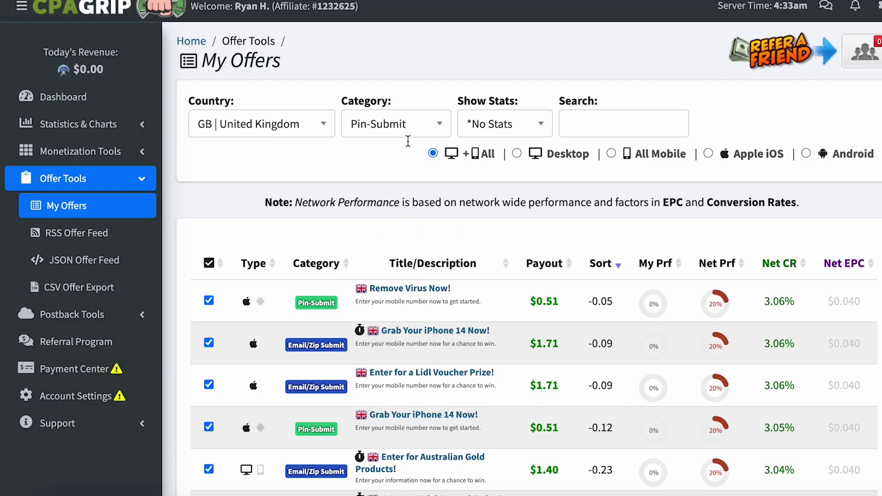
{"action": "left_click", "coordinate": [398, 124]}
{"action": "left_click", "coordinate": [373, 258]}
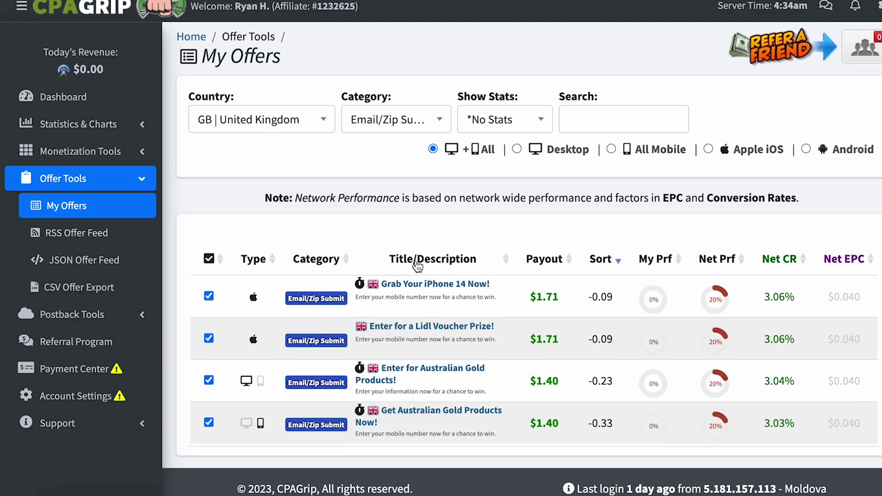
{"action": "left_click", "coordinate": [464, 288]}
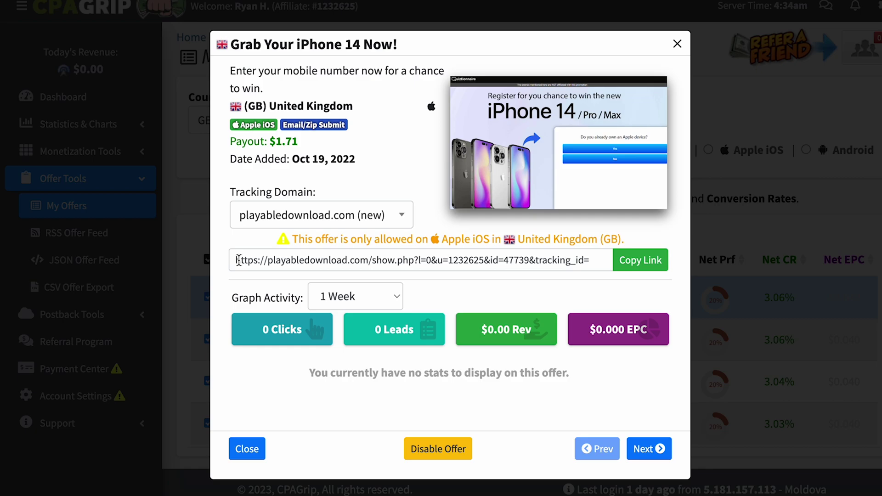
Step: Select the offer's tracking link and highlight its offer id
{"action": "left_click_drag", "start_coordinate": [234, 260], "coordinate": [591, 257]}
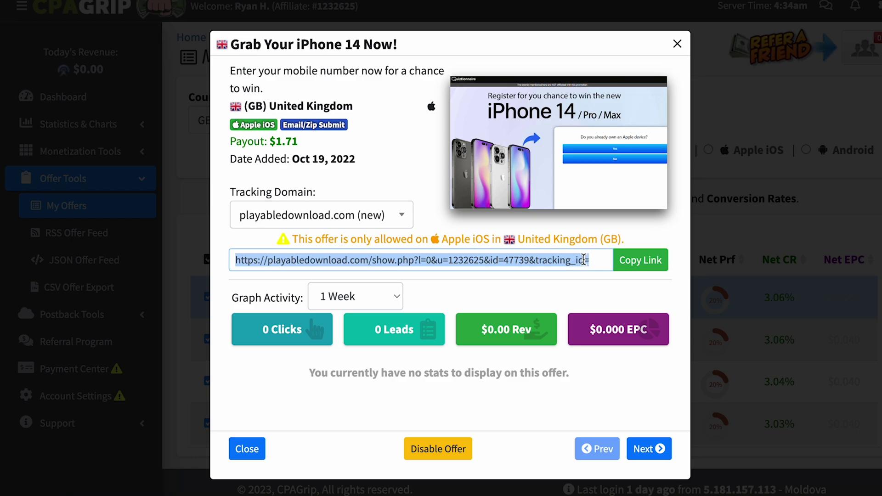
{"action": "left_click", "coordinate": [561, 263]}
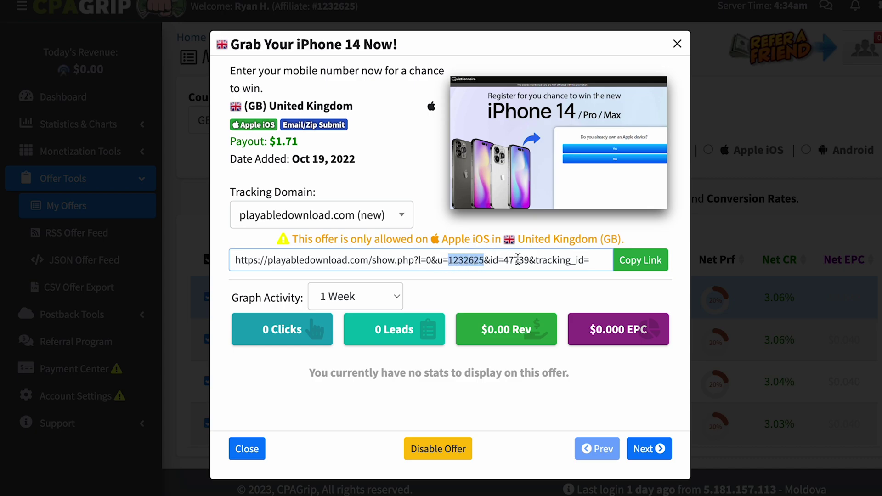
{"action": "left_click_drag", "start_coordinate": [504, 260], "coordinate": [513, 260]}
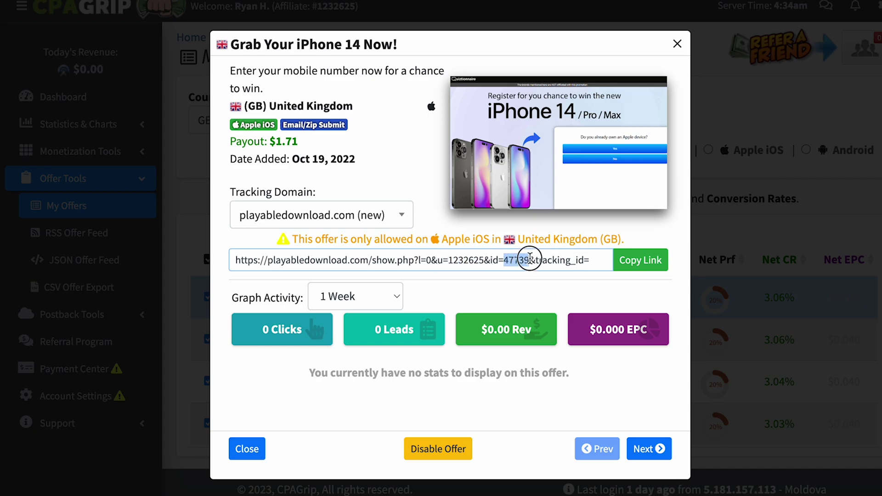
{"action": "left_click", "coordinate": [522, 276]}
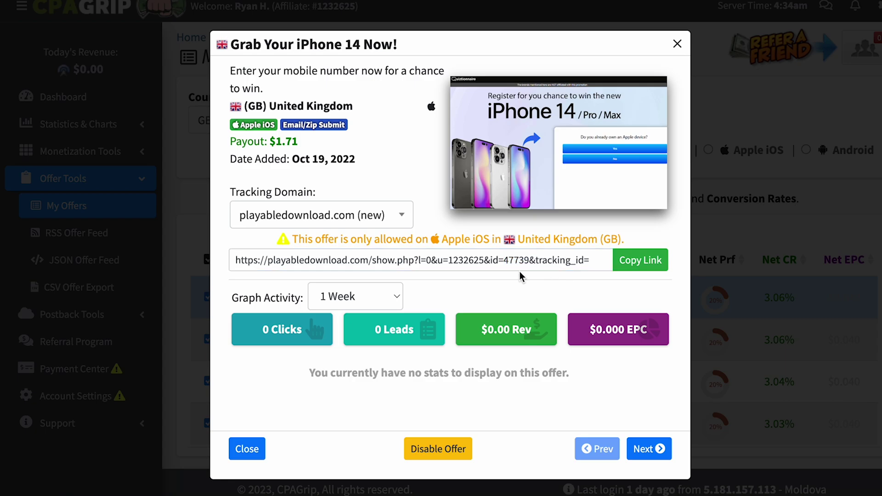
Step: Switch the tracking domain to optilinklock.com, then back to playabledownload.com (new)
{"action": "left_click", "coordinate": [376, 221]}
{"action": "scroll", "coordinate": [349, 337], "scroll_direction": "down", "scroll_amount": 4}
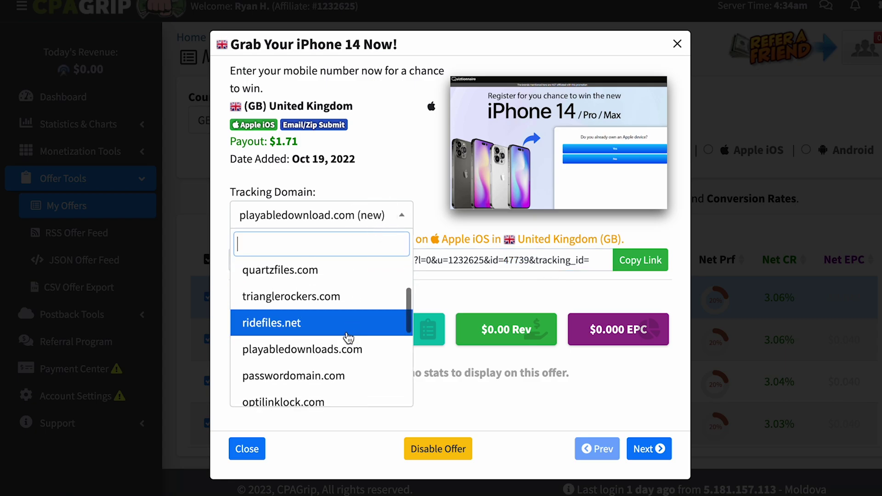
{"action": "left_click", "coordinate": [349, 335]}
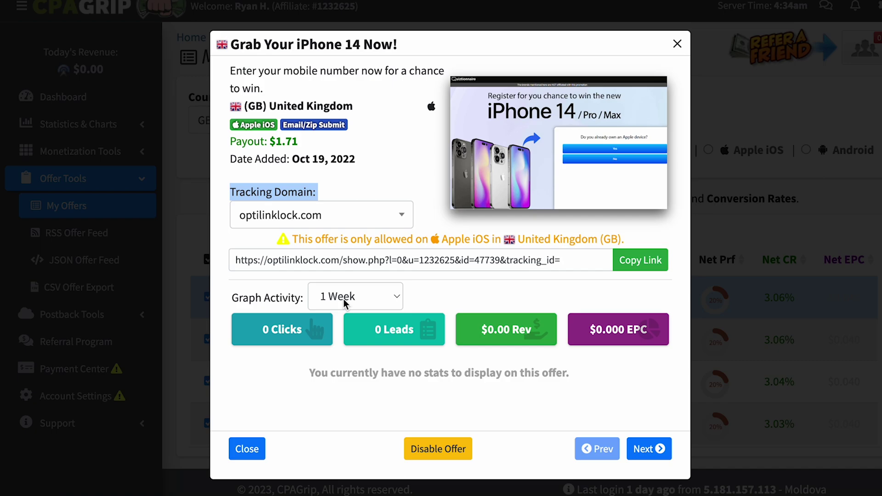
{"action": "left_click", "coordinate": [340, 224]}
{"action": "scroll", "coordinate": [344, 307], "scroll_direction": "up", "scroll_amount": 3}
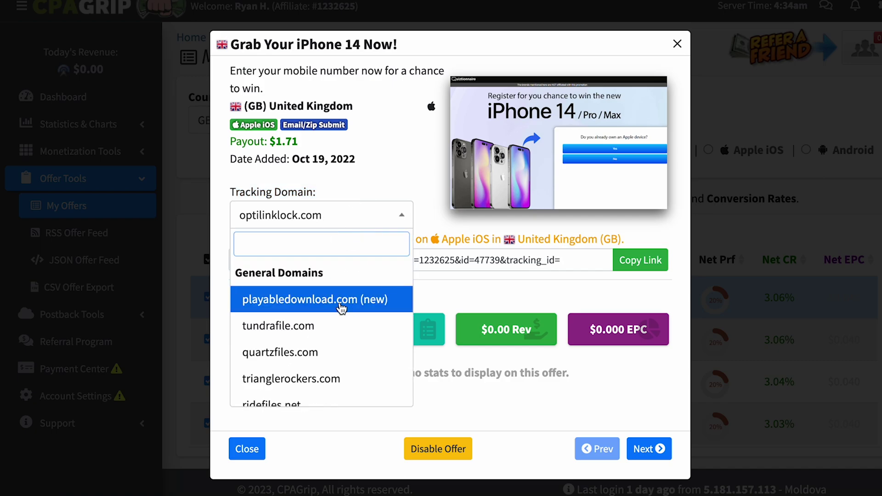
{"action": "left_click", "coordinate": [373, 307]}
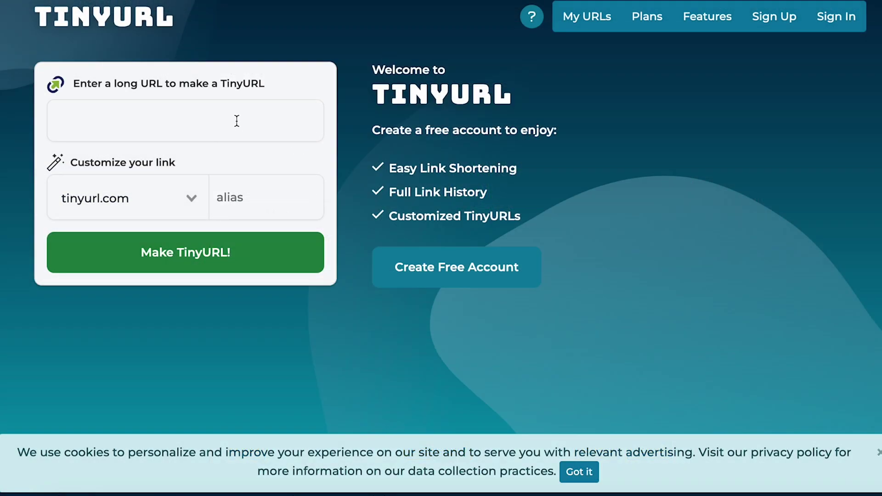
Step: Paste the saved tracking link into TinyURL's long-URL field
{"action": "left_click", "coordinate": [236, 119]}
{"action": "left_click", "coordinate": [238, 154]}
{"action": "left_click", "coordinate": [275, 197]}
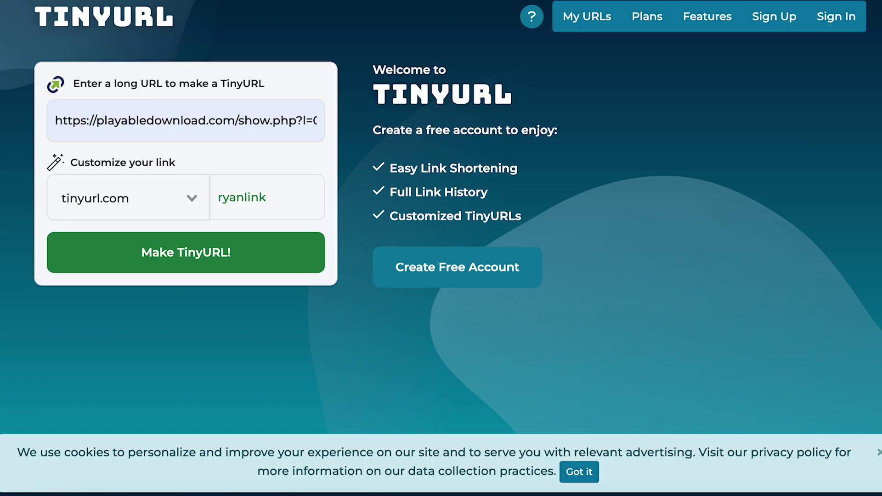
Step: Make the custom-alias TinyURL for the playabledownload.com link and copy the generated short URL
{"action": "left_click", "coordinate": [257, 249]}
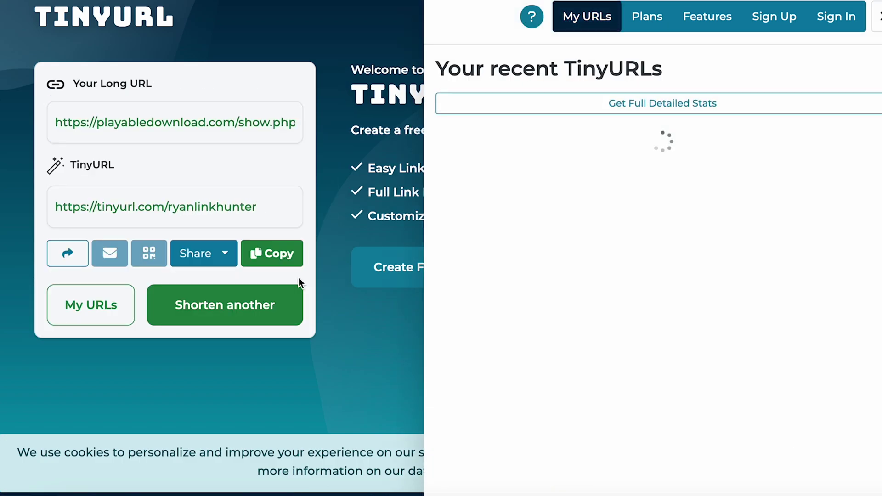
{"action": "left_click_drag", "start_coordinate": [269, 199], "coordinate": [53, 200]}
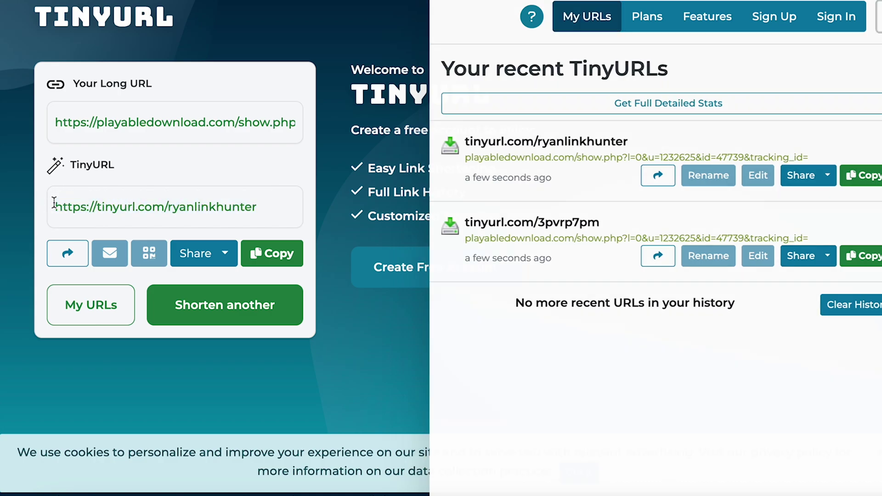
{"action": "left_click", "coordinate": [266, 249]}
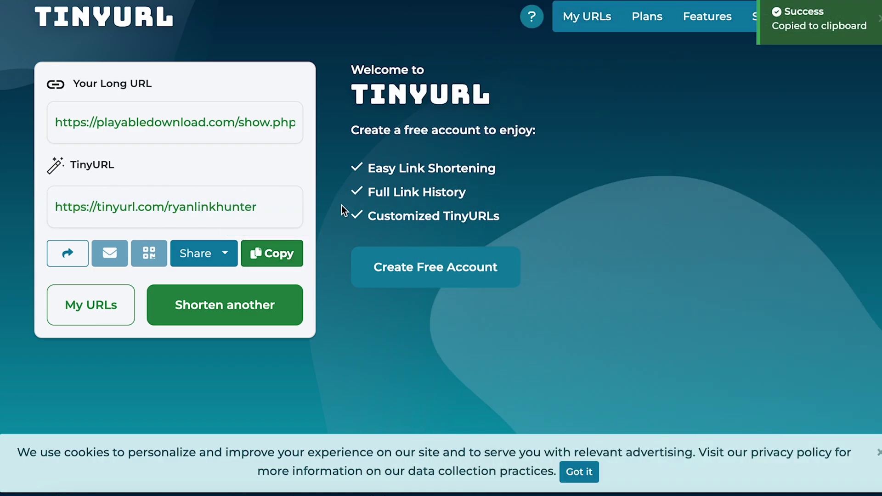